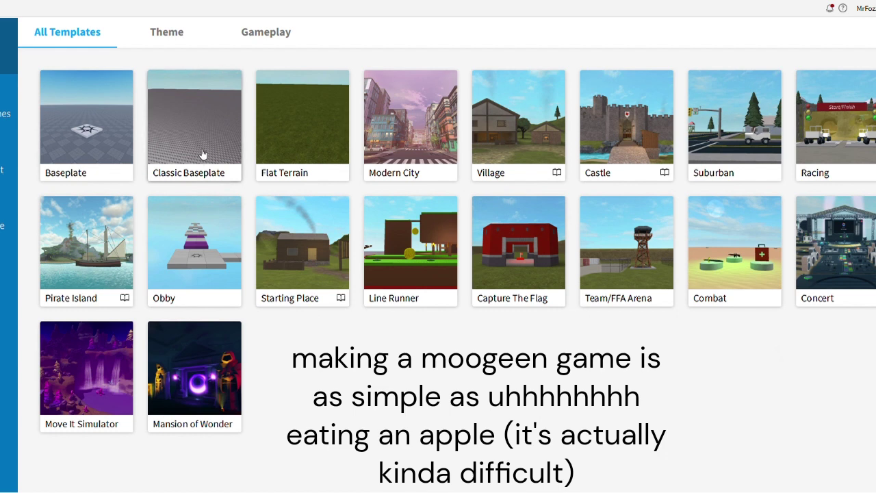
Create a new place from the Classic Baseplate template
left_click(195, 119)
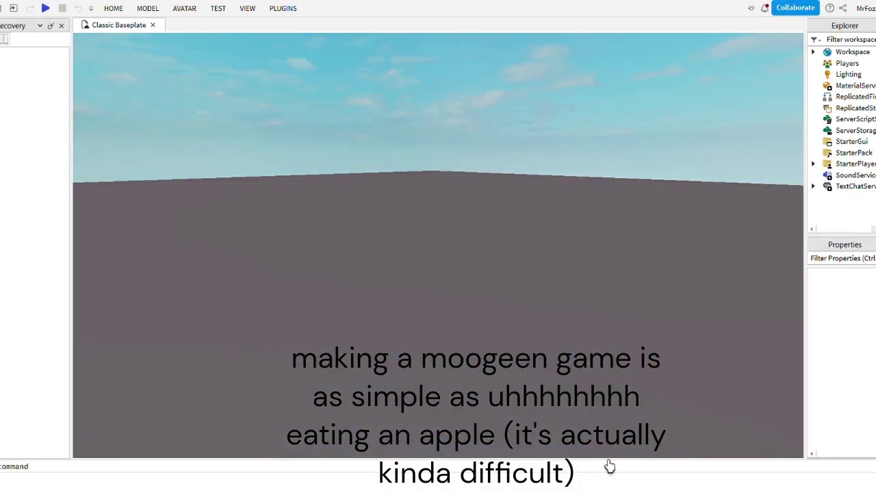
right_click_drag(523, 319, 659, 273)
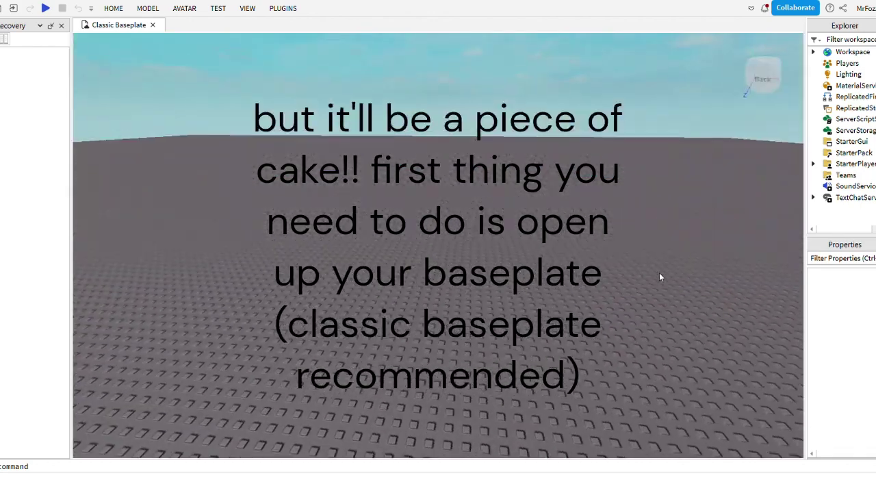
right_click_drag(589, 294, 229, 226)
Insert a block part on the baseplate and stretch it lengthwise into a long, low bar
key("s")
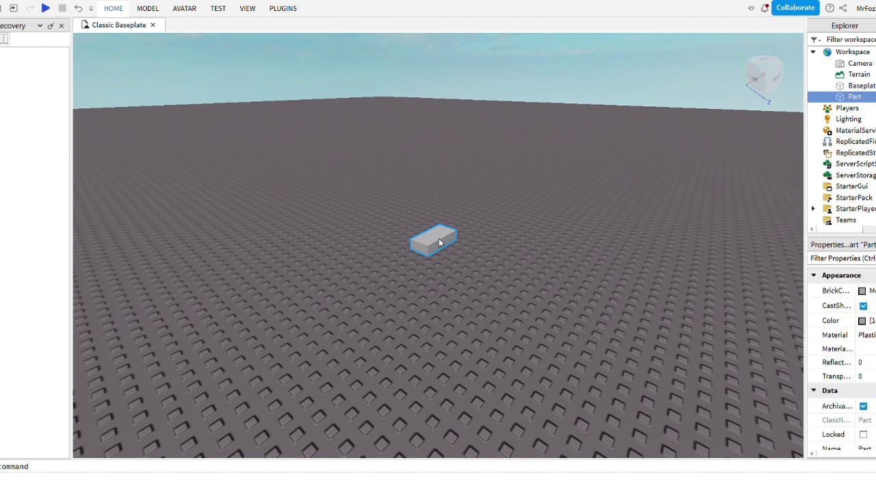
key("d")
right_click_drag(435, 237, 127, 48)
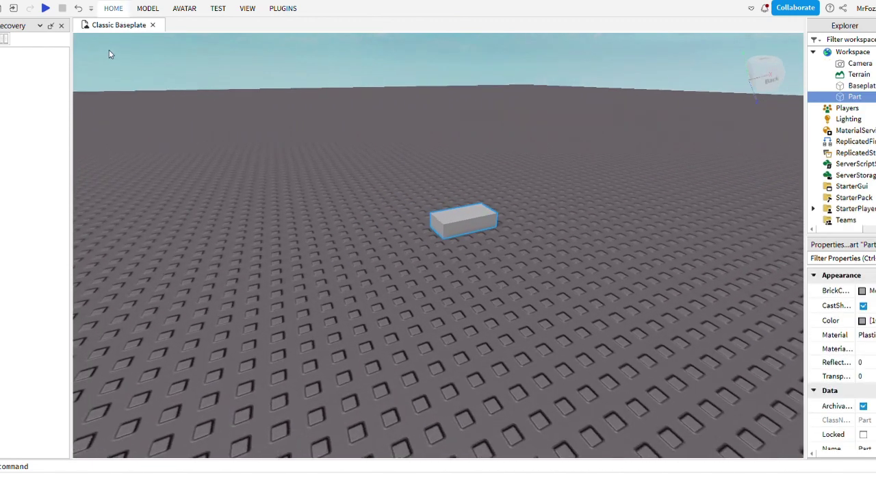
left_click_drag(417, 230, 84, 270)
scroll(86, 260, "down", 4)
left_click_drag(415, 223, 597, 220)
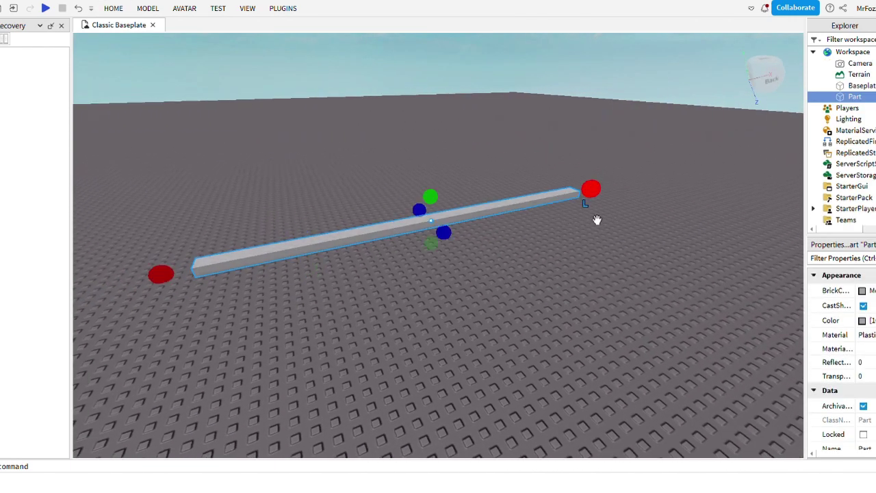
Scale the long bar upward to turn it into the first house wall
left_click_drag(430, 197, 432, 67)
key("a")
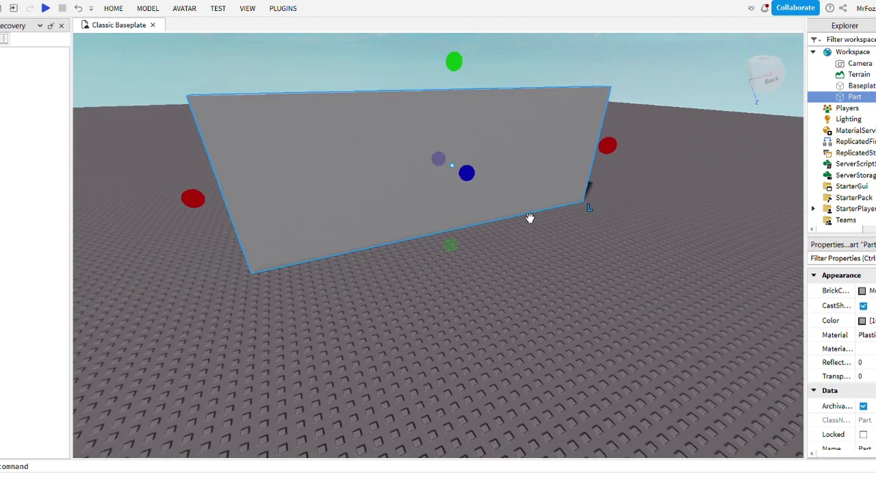
right_click_drag(530, 219, 434, 252)
left_click_drag(449, 195, 463, 158)
Duplicate the wall and move the copy sideways so it stands parallel to the original, with room for the interior between them
key("ctrl+d")
right_click_drag(507, 294, 547, 294)
key("a")
left_click(114, 10)
left_click(75, 54)
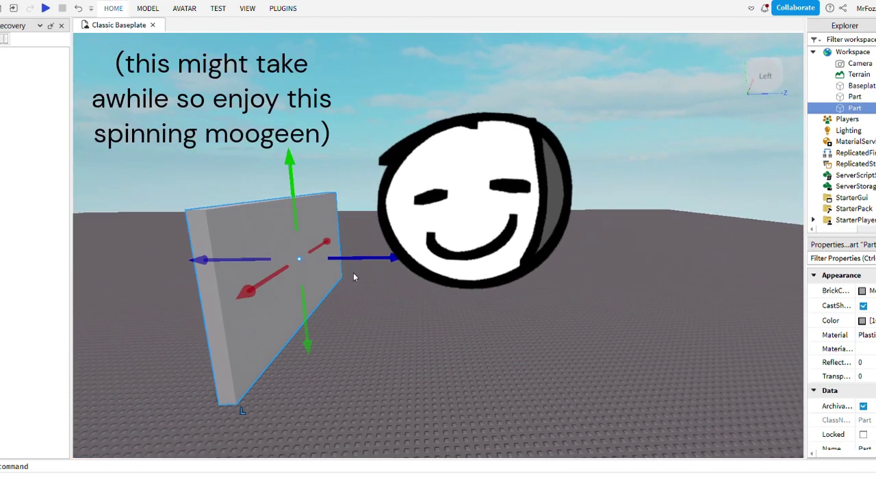
left_click_drag(395, 257, 576, 284)
key("w")
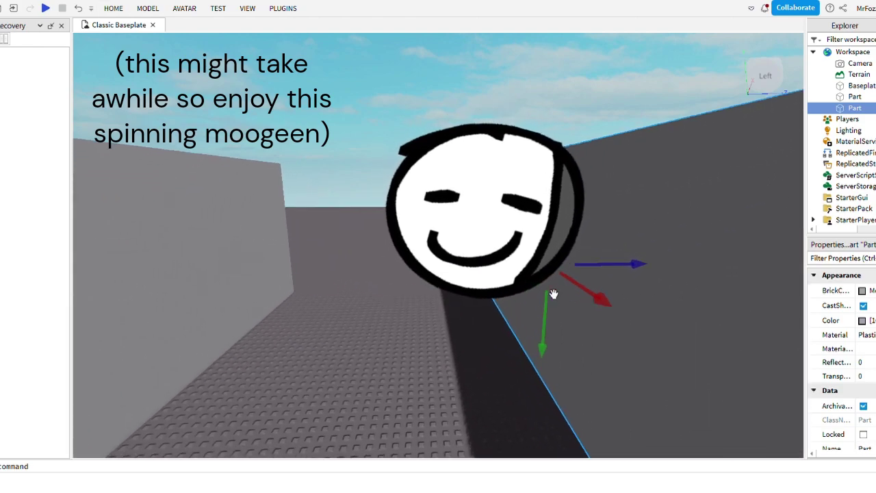
key("w")
right_click_drag(492, 241, 557, 249)
left_click(544, 340)
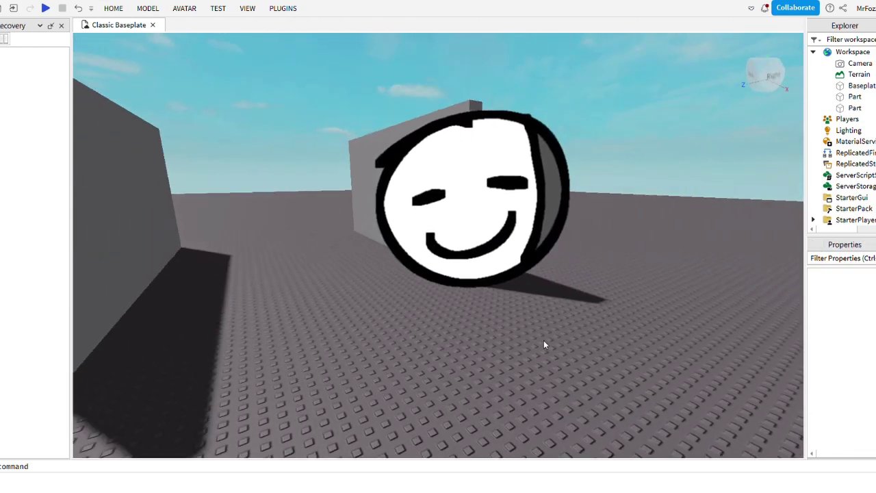
Insert a new block part and place it on the ground at the end of one wall
key("s")
key("w")
left_click(118, 9)
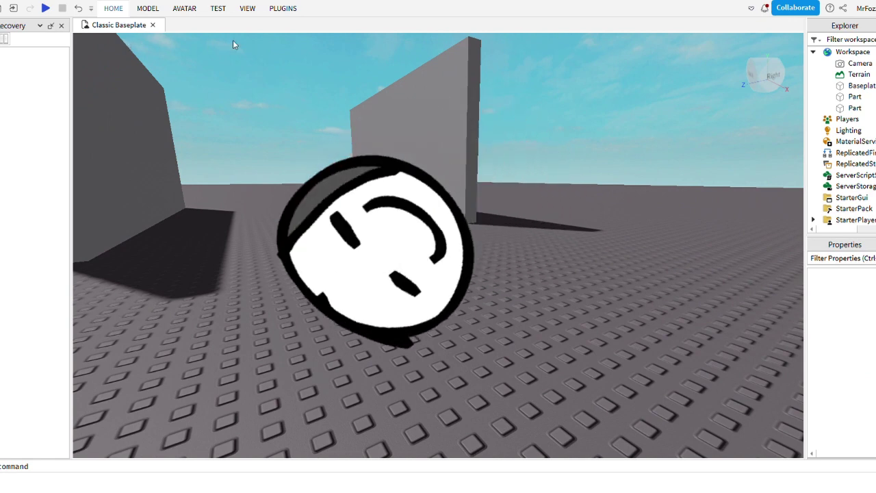
left_click(315, 62)
key("w")
key("e")
left_click_drag(438, 254, 498, 362)
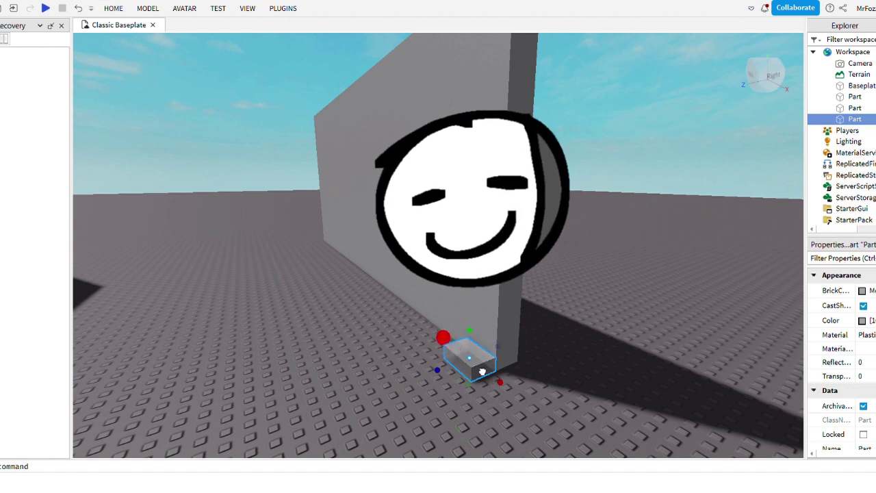
Stretch the new part across to the opposite wall and raise it to wall height to form the back wall
left_click_drag(439, 373, 421, 404)
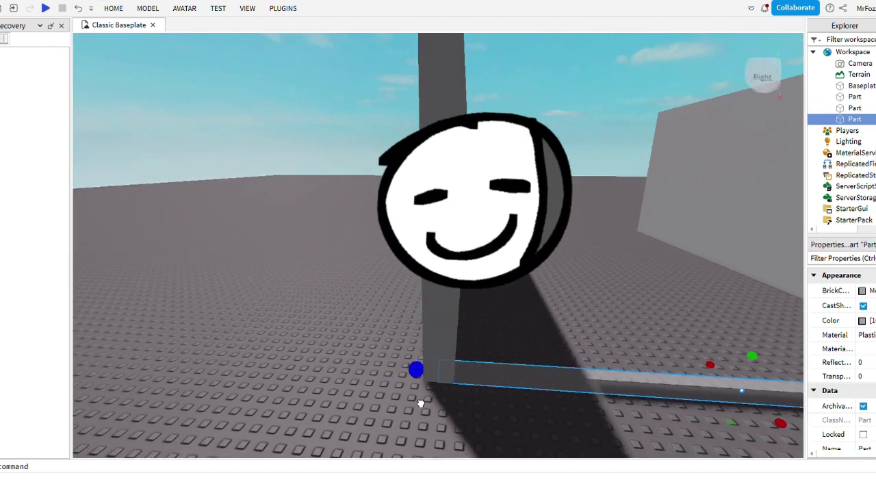
key("d")
key("s")
key("e")
left_click_drag(530, 343, 557, 245)
key("d")
left_click(637, 243)
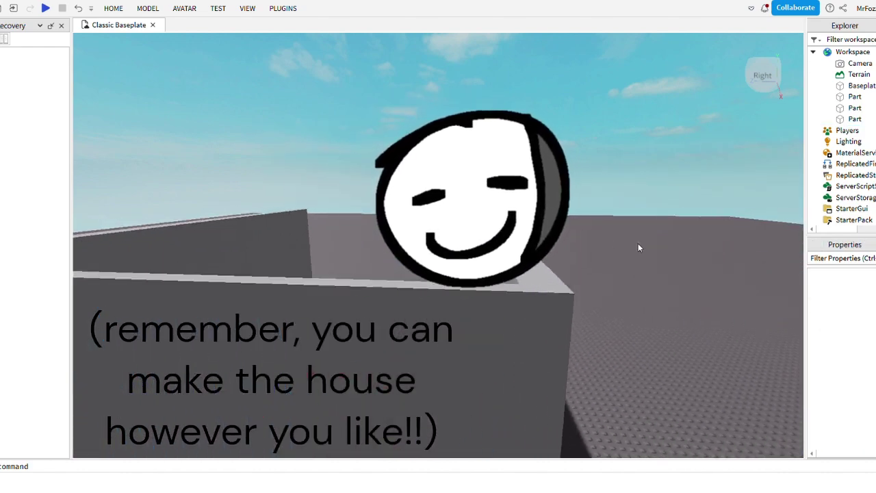
Insert another block part in front of the open end of the house
key("w")
right_click_drag(638, 244, 643, 308)
key("w")
key("a")
key("e")
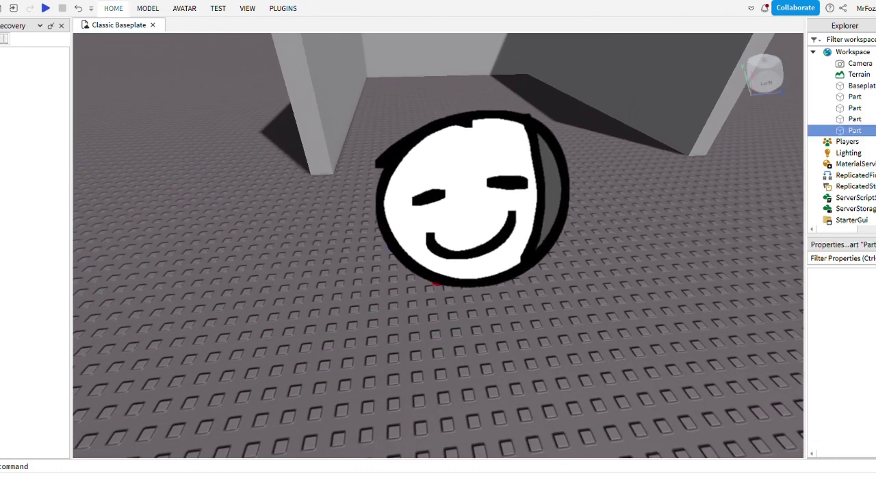
key("w")
key("e")
Fit the part against one side wall and scale it into a wall-height panel covering part of the open front
left_click_drag(424, 253, 256, 238)
left_click_drag(295, 208, 383, 226)
key("e")
left_click_drag(357, 196, 369, 253)
Duplicate the front panel and move the copy to the opposite side wall, leaving a gap for the doorway
key("ctrl+d")
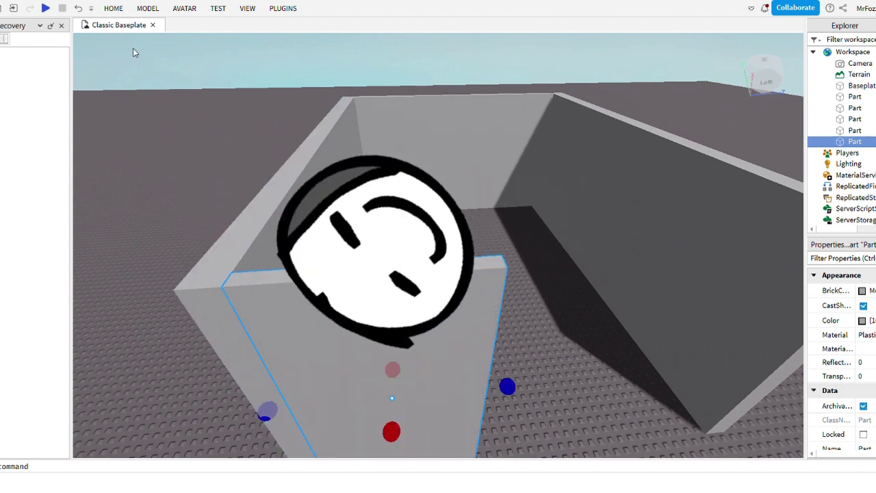
left_click(118, 12)
left_click(76, 47)
left_click_drag(488, 389, 530, 391)
key("d")
key("s")
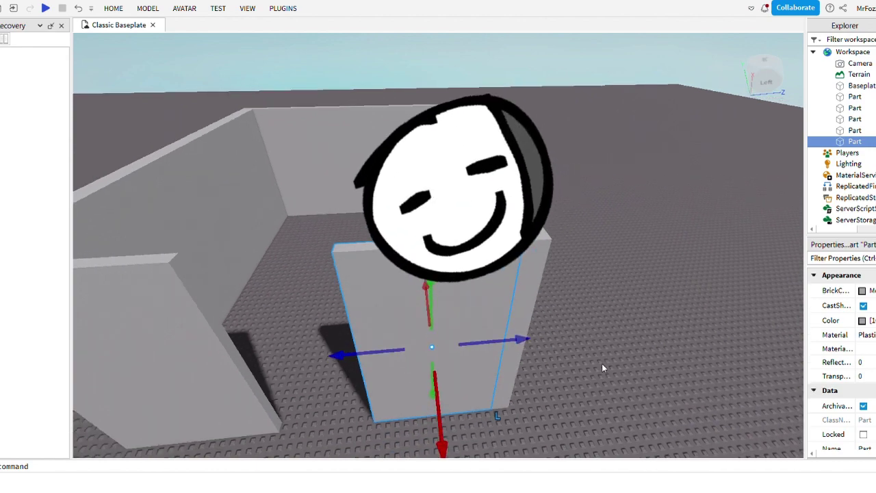
left_click(648, 342)
Insert a block part at the upper edge of the doorway gap for the piece above the door
right_click_drag(649, 342, 648, 325)
key("q")
key("w")
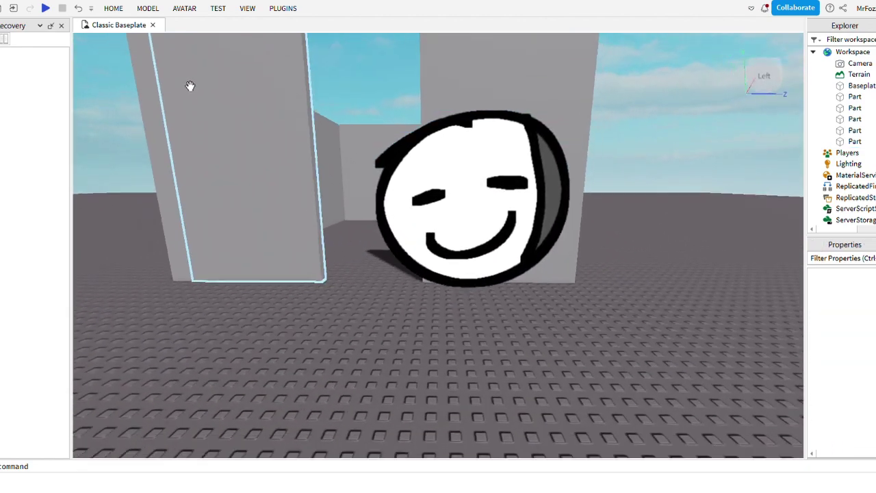
key("s")
left_click(120, 13)
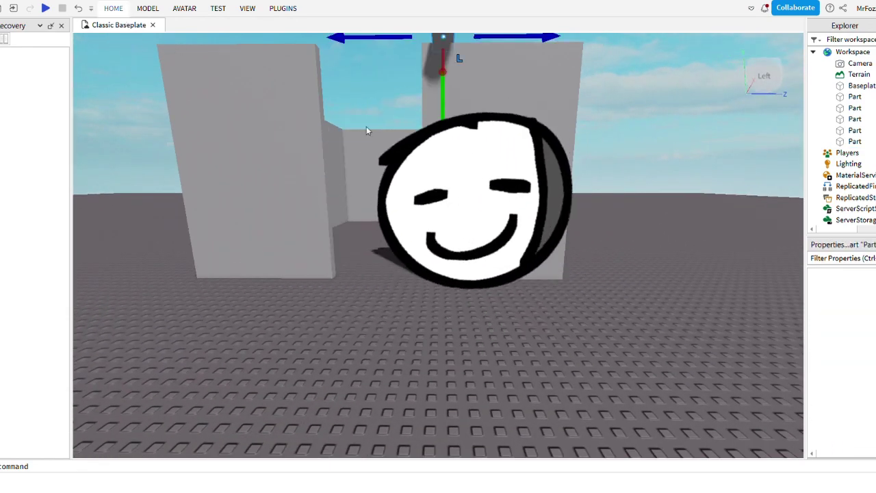
key("e")
key("w")
mouse_move(404, 157)
right_mouse_down()
mouse_move(400, 145)
mouse_move(398, 164)
right_mouse_up()
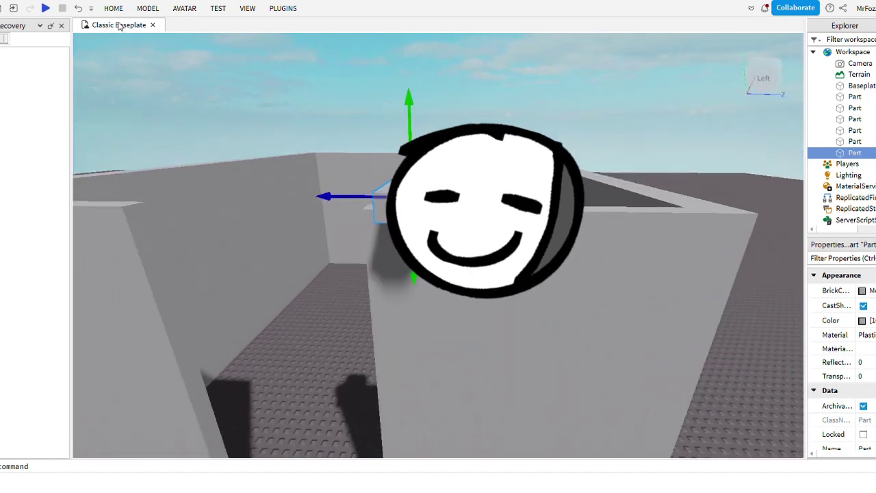
Position the part above the doorway and stretch it to span the gap between the two front panels
left_click(115, 9)
left_click(114, 32)
left_click_drag(385, 206, 280, 216)
key("w")
key("a")
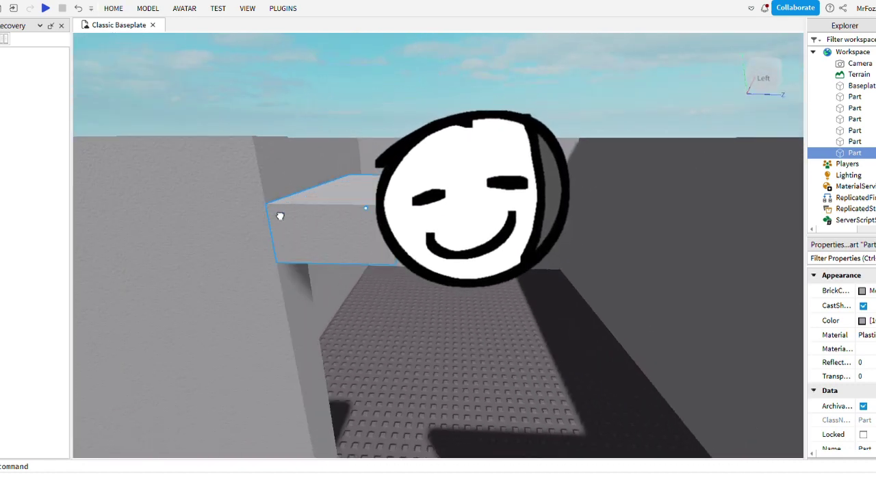
scroll(280, 216, "down", 2)
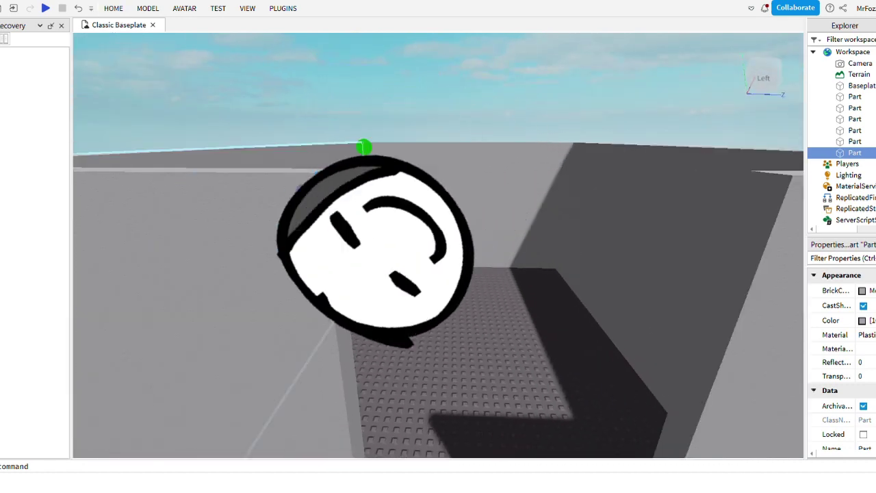
left_click_drag(405, 195, 438, 196)
key("d")
scroll(596, 264, "down", 5)
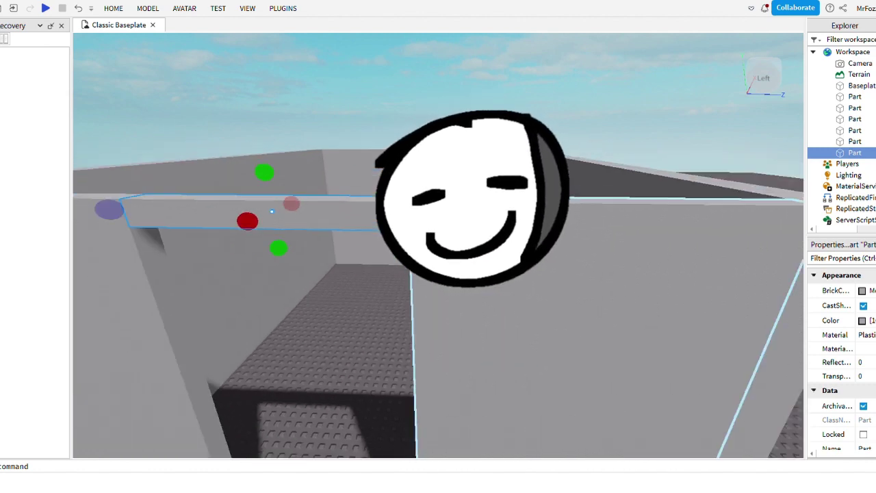
Adjust the height of the part above the doorway so it fills only the upper section of the gap
right_click_drag(596, 264, 727, 241)
key("s")
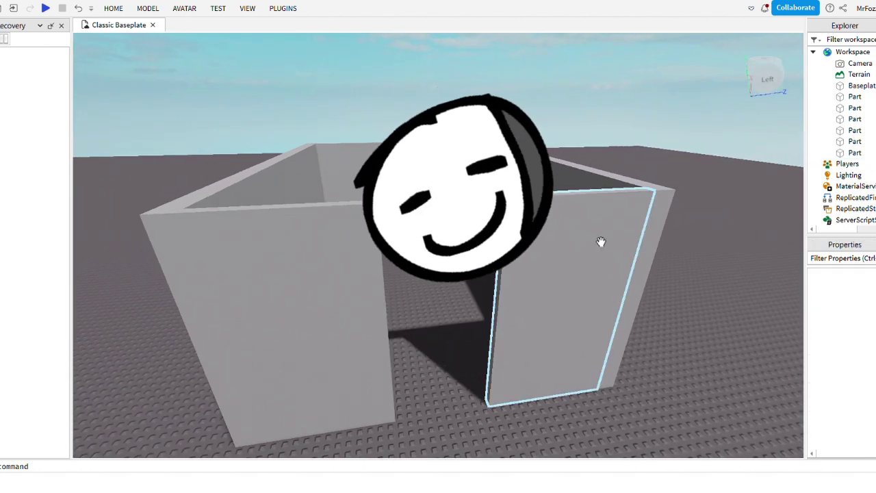
left_click(515, 365)
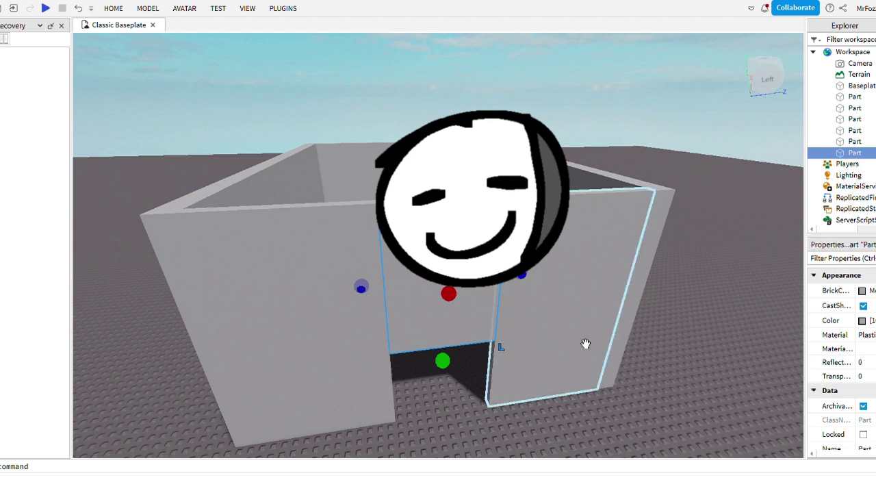
left_click_drag(444, 362, 445, 281)
left_click(642, 267)
left_click(700, 272)
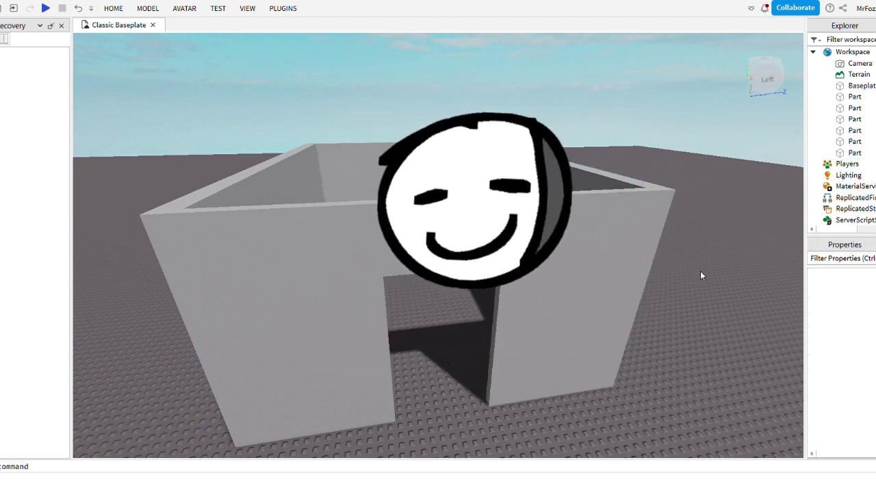
Examine the doorway and the interior of the house
right_click_drag(700, 271, 700, 271)
scroll(777, 316, "up", 2)
right_click_drag(777, 316, 777, 316)
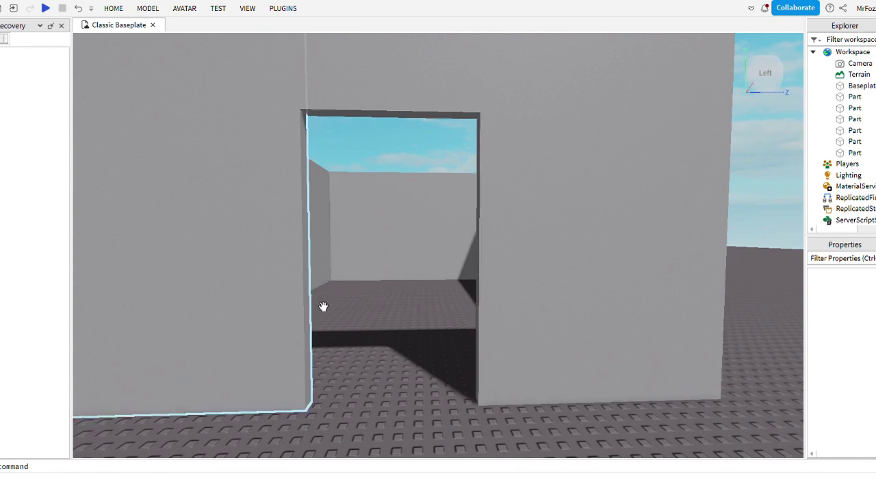
scroll(451, 321, "down", 3)
scroll(450, 325, "up", 6)
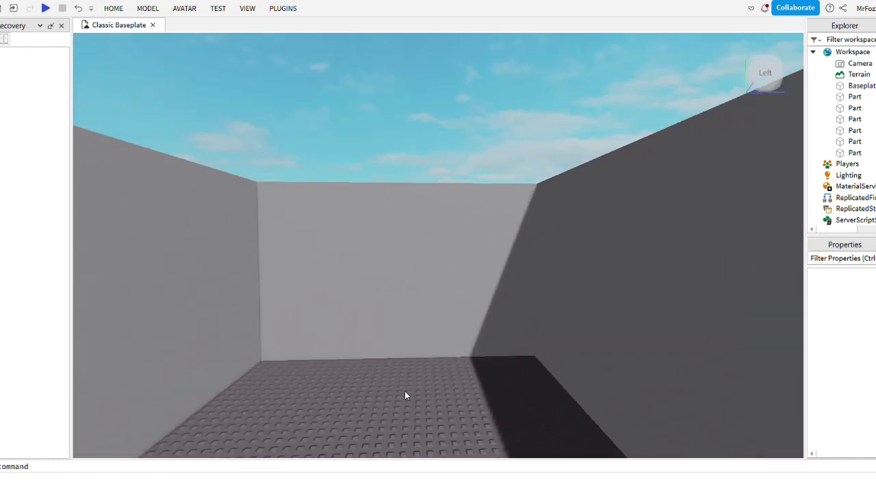
scroll(404, 393, "down", 2)
right_click_drag(487, 324, 486, 324)
Insert a block part on top of the walls and stretch it into a strip across one end of the house
key("s")
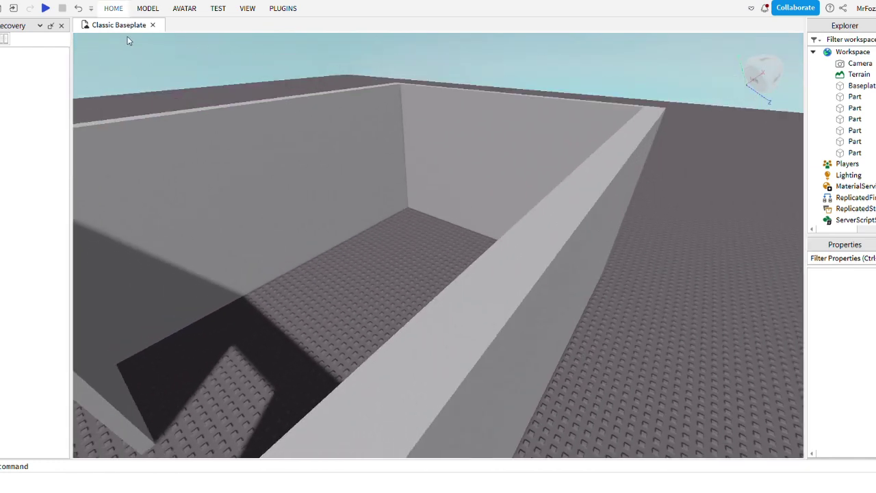
left_click(299, 43)
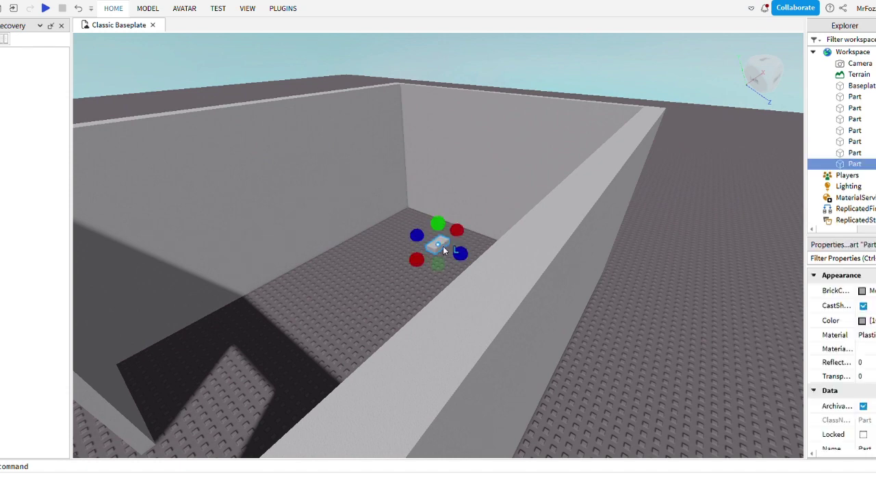
key("w")
left_click_drag(440, 247, 542, 373)
key("e")
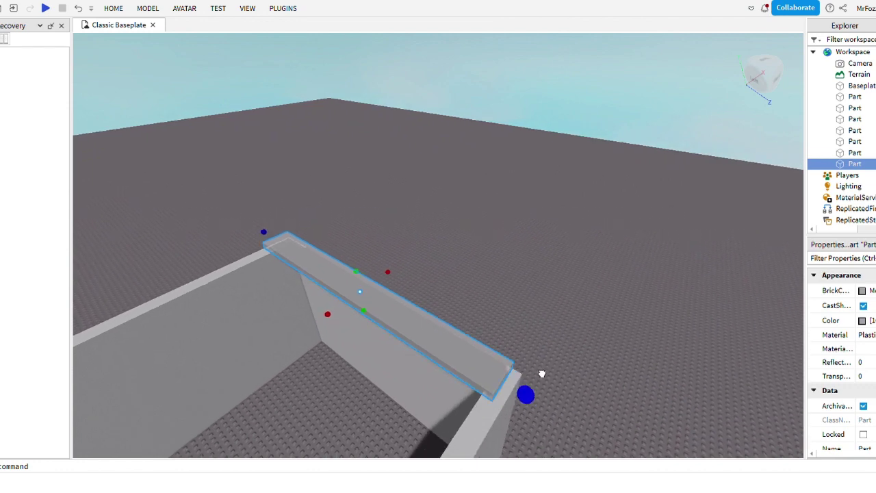
Stretch the strip along the length of the house so it covers all the walls as a flat roof
right_click_drag(551, 379, 500, 350)
key("s")
left_click_drag(533, 303, 311, 311)
key("s")
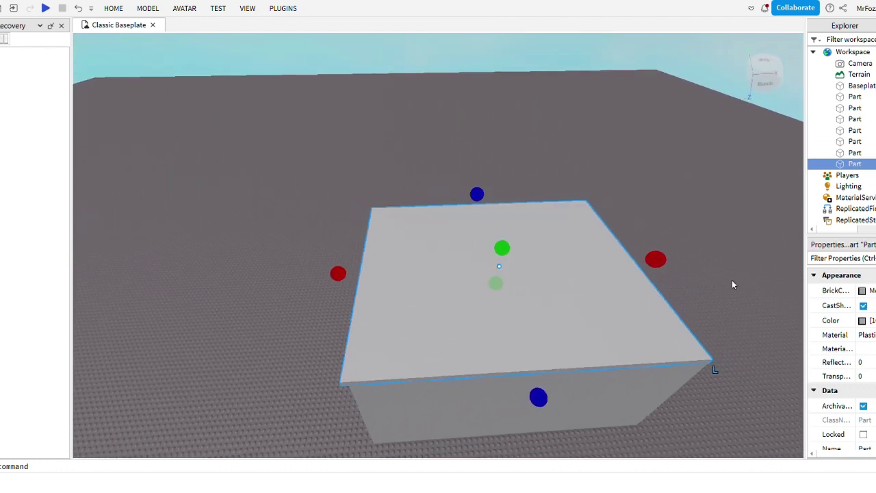
left_click(728, 279)
Scale the roof's edges slightly outward past the walls to create an overhang
key("d")
right_click_drag(728, 279, 723, 280)
left_click(509, 289)
left_click_drag(557, 236, 569, 245)
left_click(639, 259)
key("a")
right_click_drag(640, 259, 479, 222)
key("a")
key("e")
key("w")
left_click(526, 143)
left_click_drag(315, 191, 311, 203)
left_click(372, 322)
Widen the roof a little further beyond the side wall nearest the narrower front panel
key("s")
key("q")
right_click_drag(373, 322, 374, 321)
key("s")
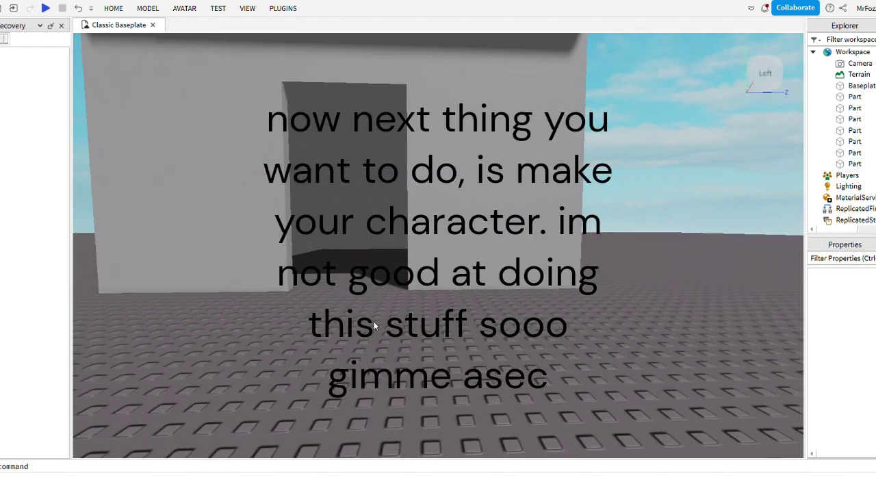
key("w")
right_click_drag(531, 213, 532, 214)
key("e")
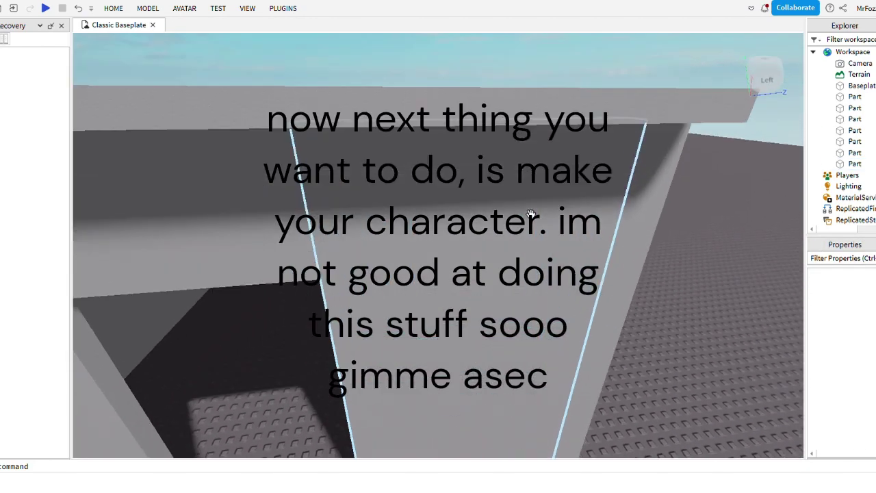
key("d")
left_click(392, 205)
left_click_drag(418, 199, 433, 200)
key("a")
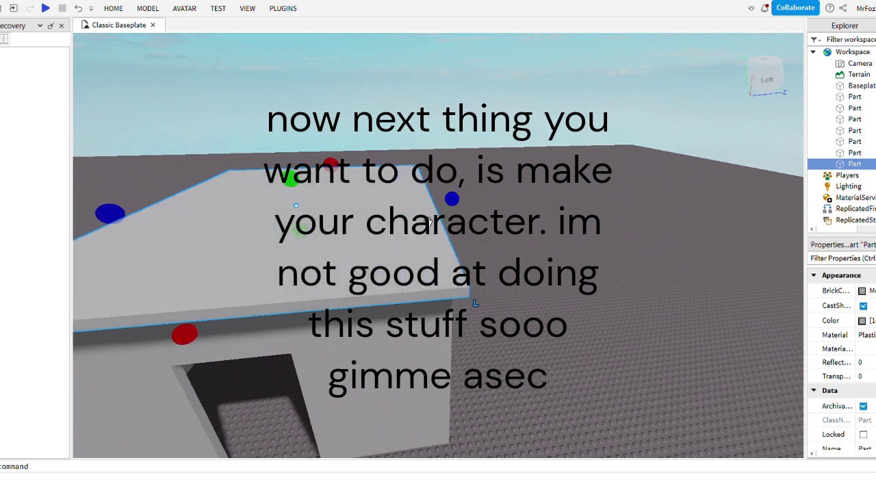
scroll(329, 223, "down", 3)
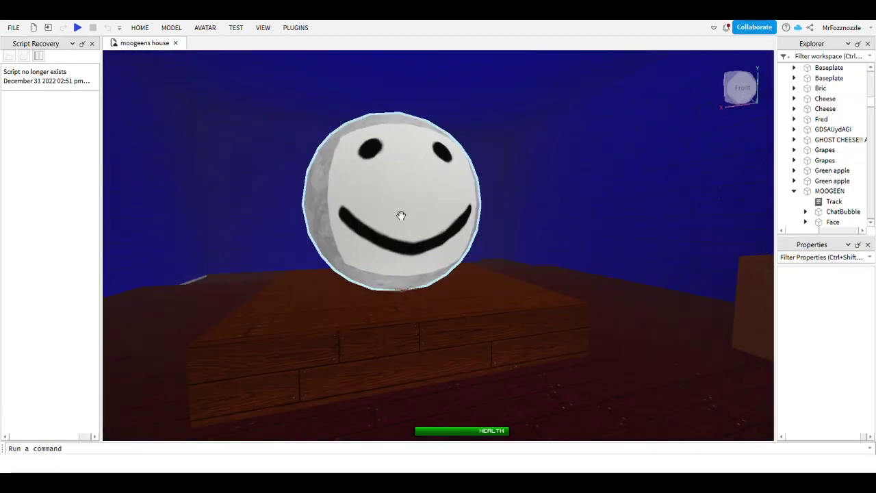
Examine the pasted MOOGEEN sphere inside the house from its front and side
left_click(174, 205)
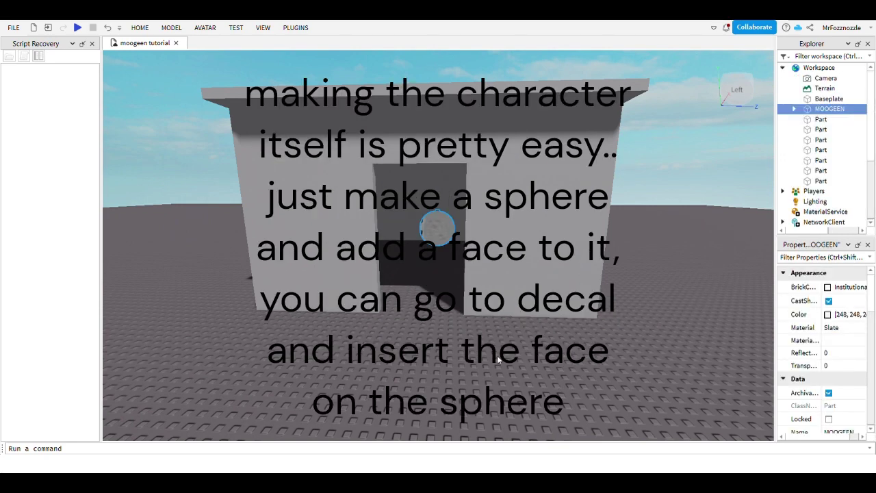
key("f")
scroll(453, 292, "up", 5)
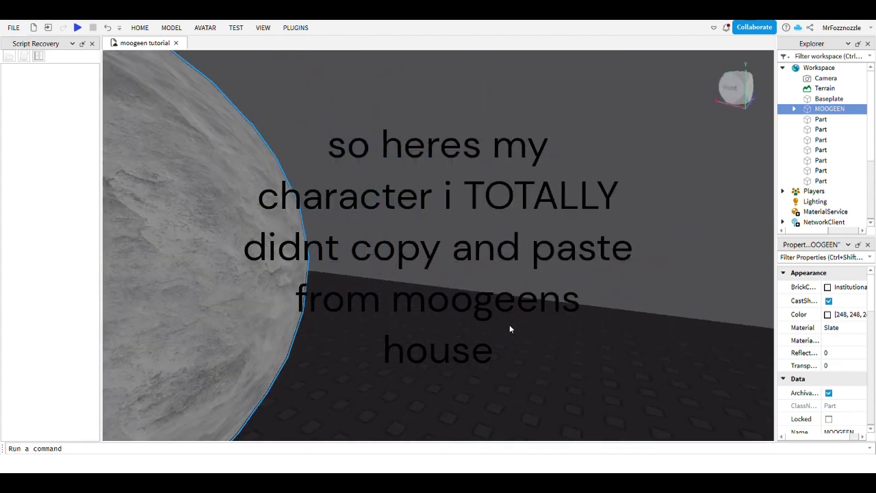
scroll(538, 344, "down", 3)
right_click_drag(509, 324, 616, 362)
left_click(609, 304)
right_click_drag(609, 304, 509, 198)
scroll(509, 198, "down", 3)
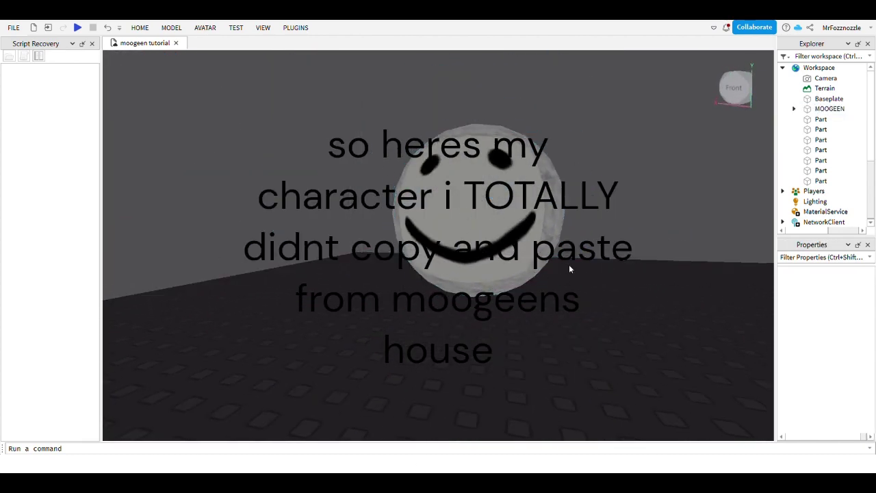
key("d")
right_click_drag(569, 264, 540, 342)
Rotate the MOOGEEN sphere about its vertical axis so its face points at the house entrance
left_click(485, 254)
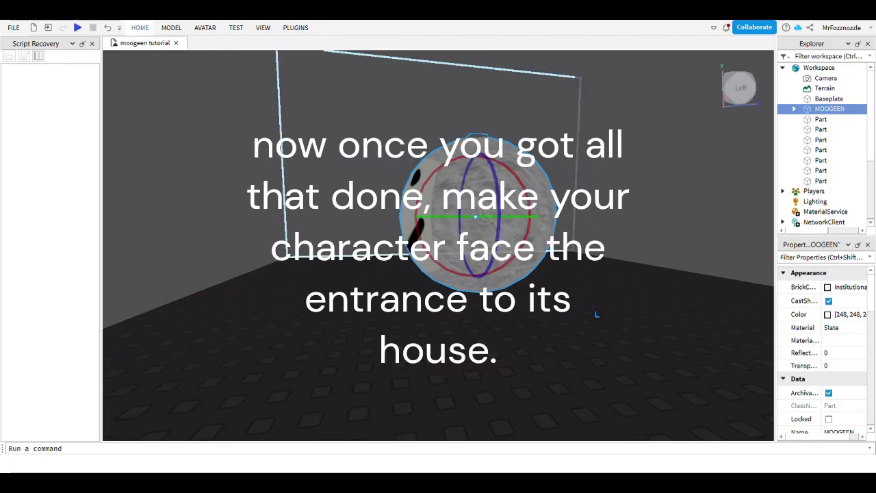
left_click_drag(475, 218, 474, 219)
left_click_drag(553, 218, 547, 218)
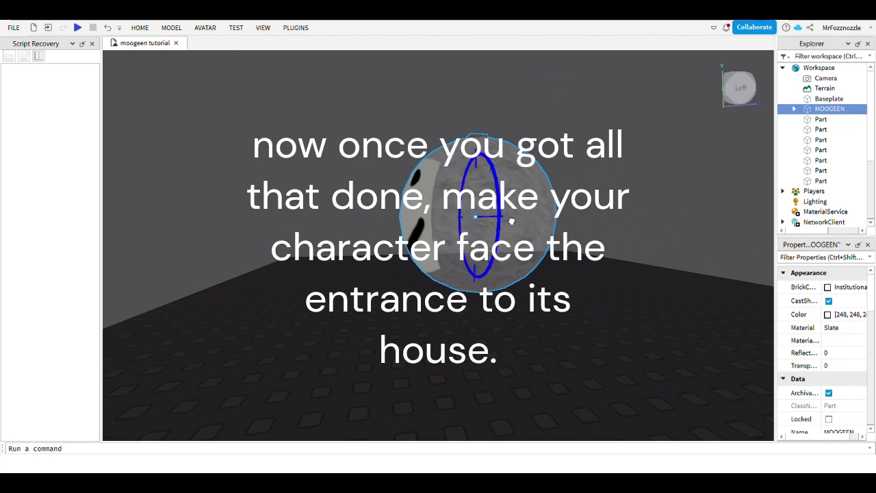
scroll(444, 206, "up", 4)
left_click_drag(444, 206, 592, 196)
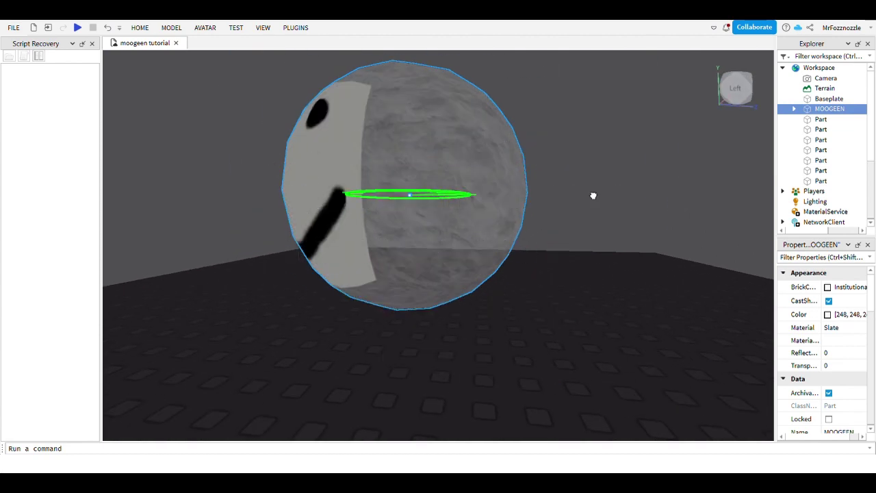
left_click_drag(663, 203, 609, 219)
scroll(588, 274, "down", 4)
left_click(576, 292)
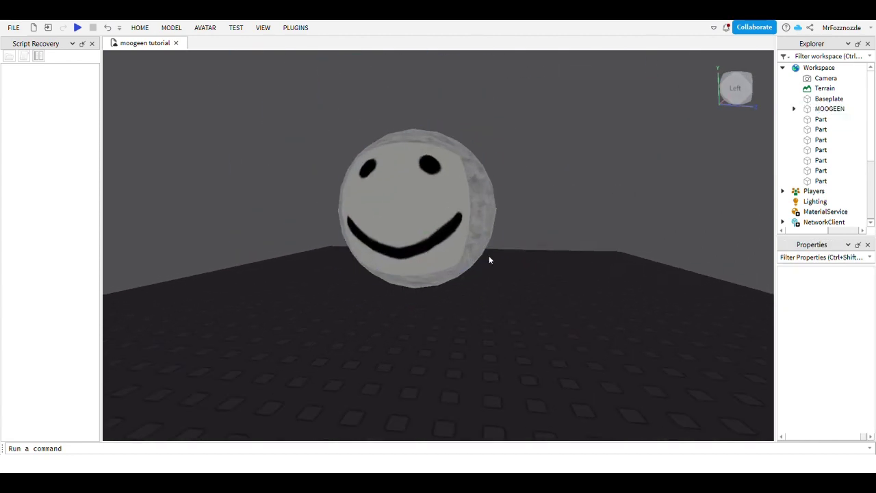
Inspect the objects nested under MOOGEEN, including the contents of Face, the Track script and ChatBubble
left_click(478, 213)
key("w")
key("e")
key("w")
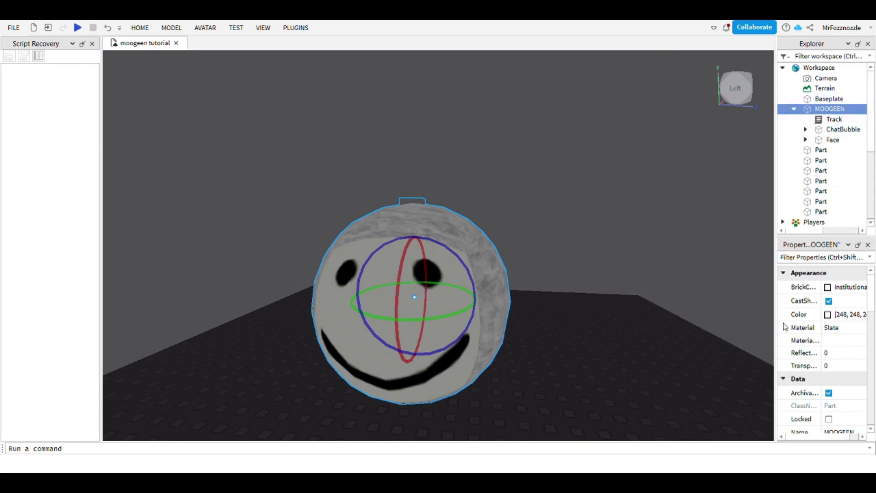
left_click(805, 139)
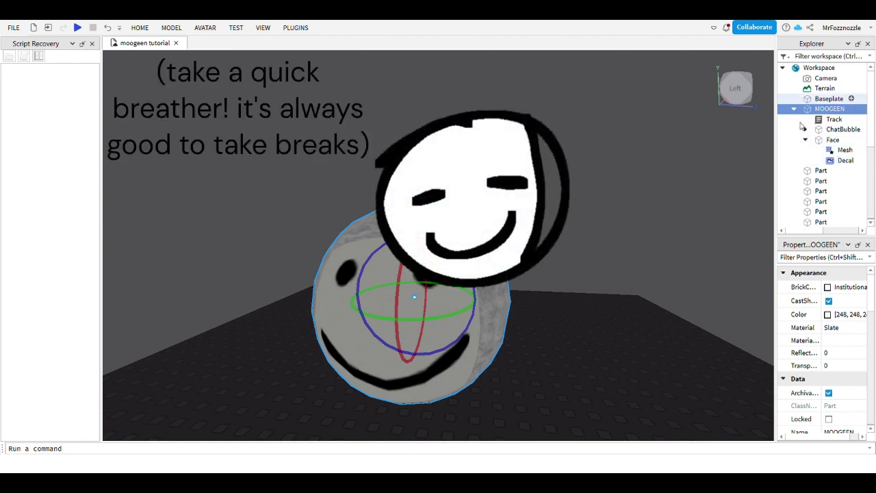
left_click(805, 140)
left_click(806, 122)
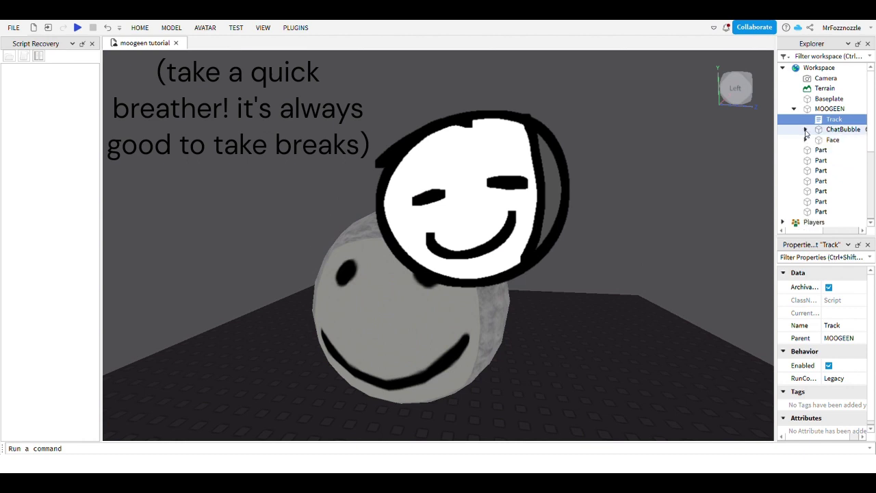
left_click(805, 130)
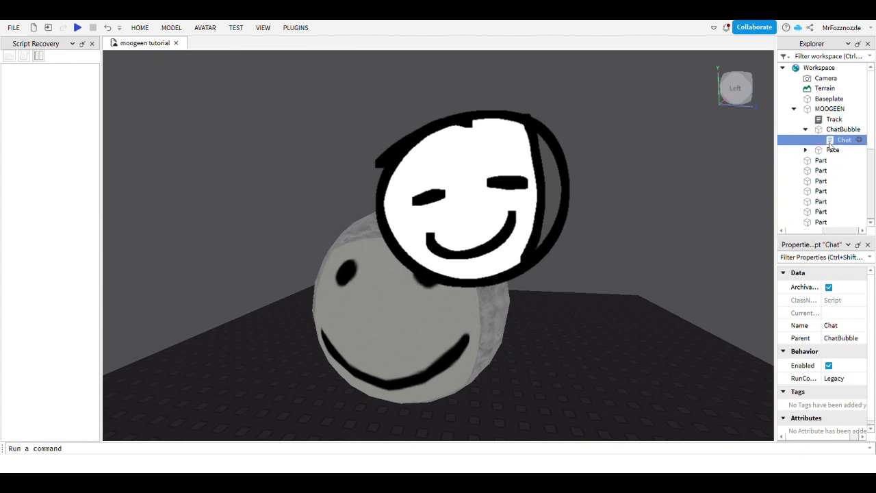
Open the Chat script inside ChatBubble, read through its chat lines and close it
double_click(830, 142)
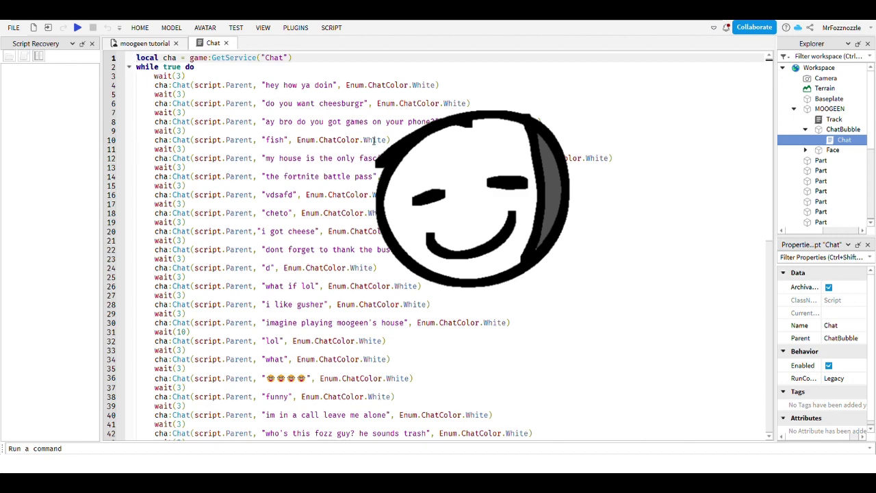
scroll(374, 141, "down", 3)
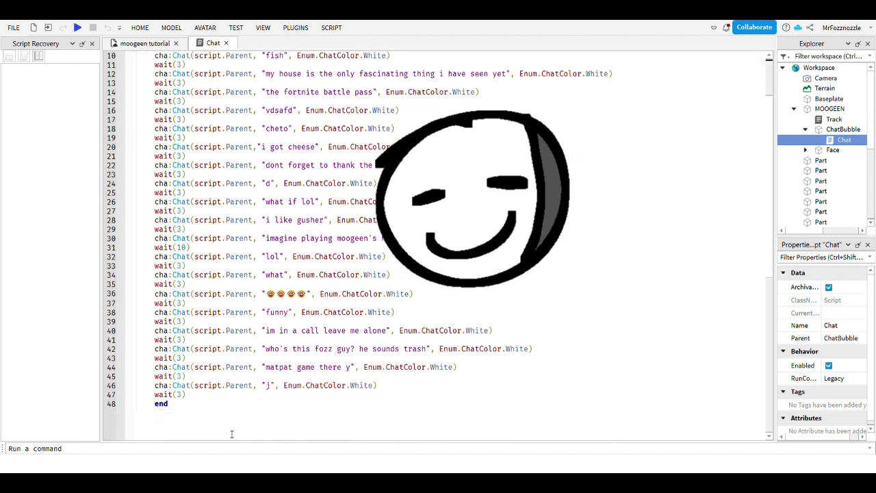
scroll(211, 251, "up", 3)
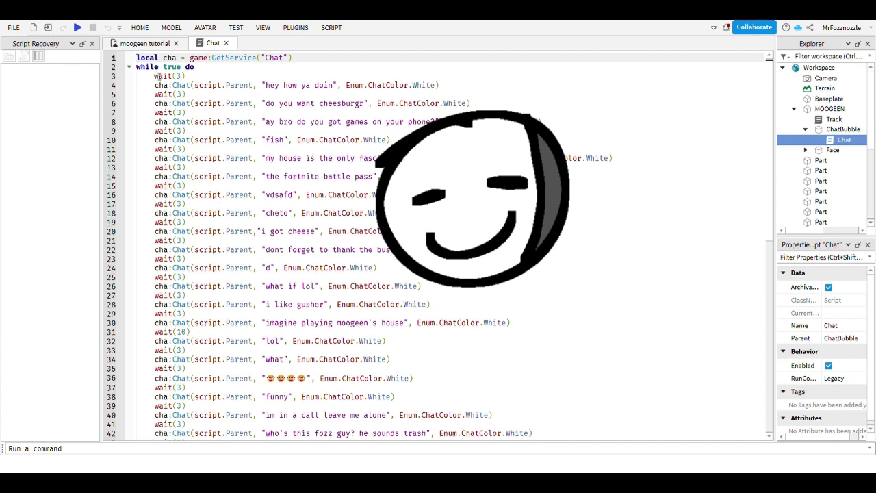
left_click(225, 43)
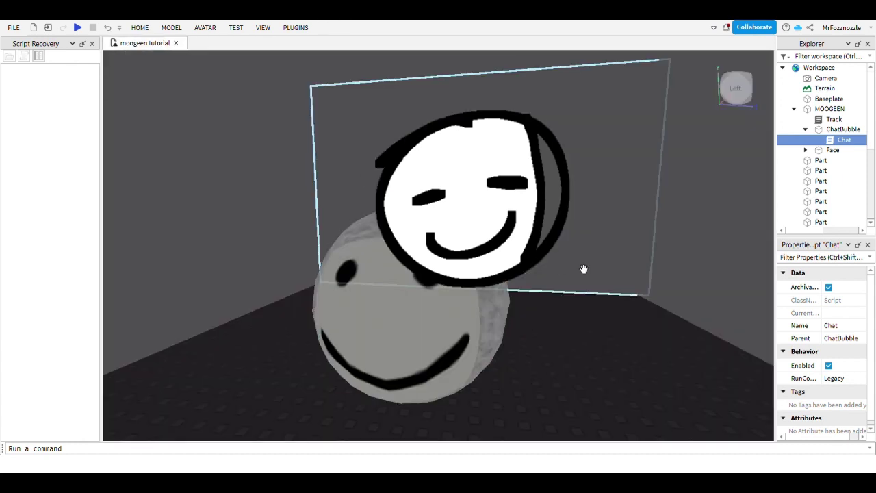
Select all the house parts together with the MOOGEEN character and anchor them
scroll(594, 353, "up", 1)
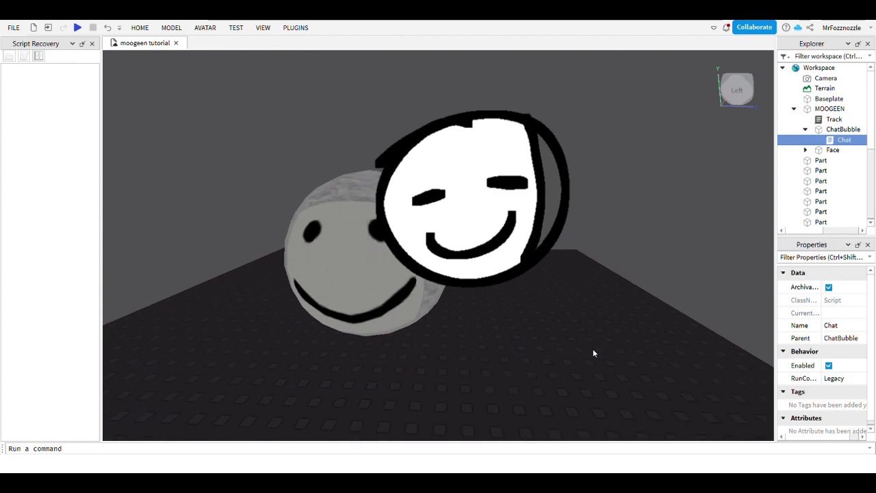
left_click(594, 353)
right_click_drag(594, 353, 678, 386)
key("s")
key("w")
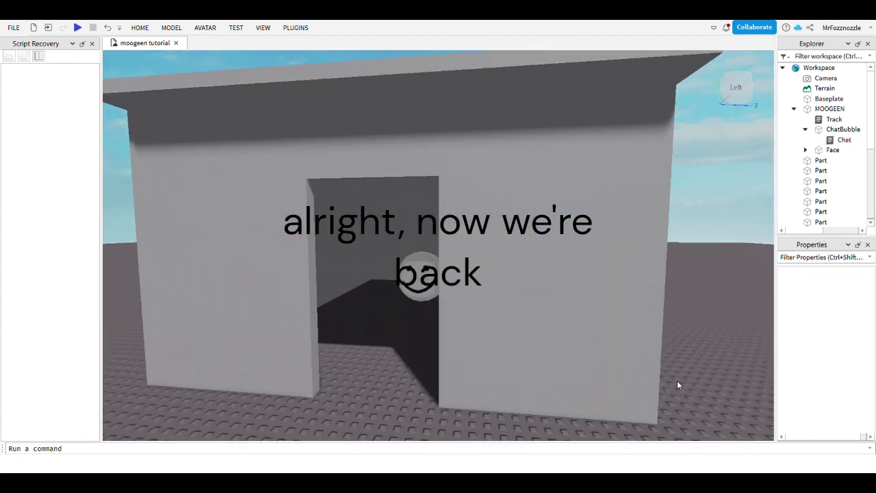
key("a")
key("s")
key("a")
right_click_drag(366, 232, 333, 249)
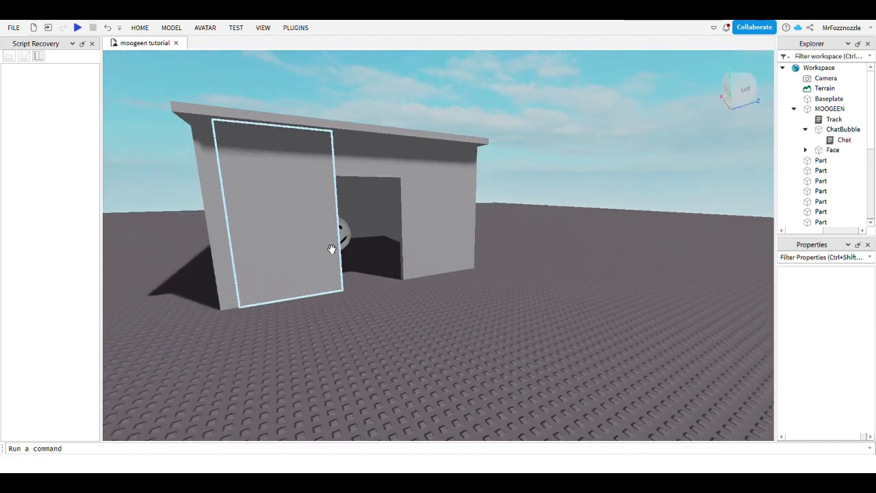
left_click(333, 248)
left_click(442, 247, "ctrl")
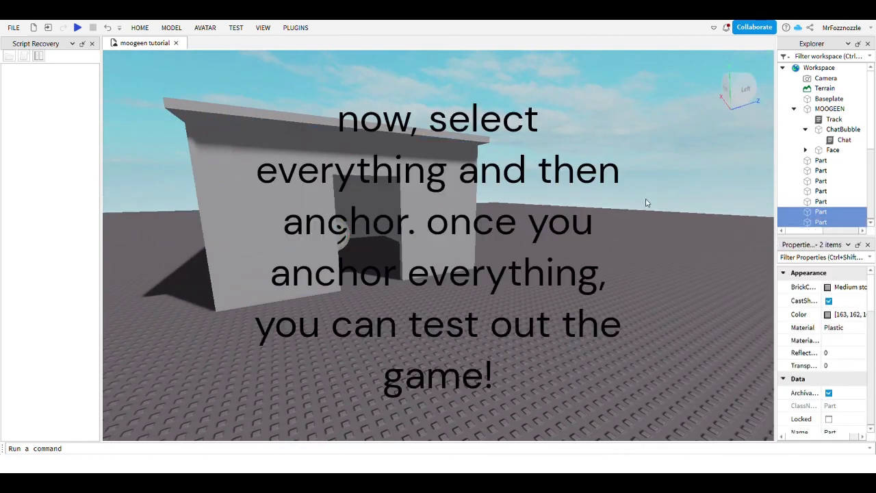
left_click(235, 135)
left_click_drag(235, 136, 541, 307)
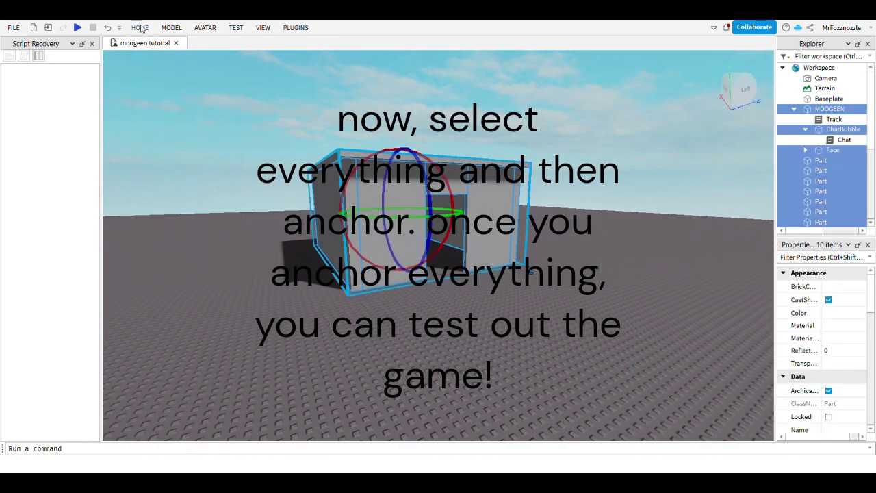
left_click(630, 250)
Start a playtest and walk the avatar through the entrance up to the MOOGEEN character
scroll(648, 297, "up", 5)
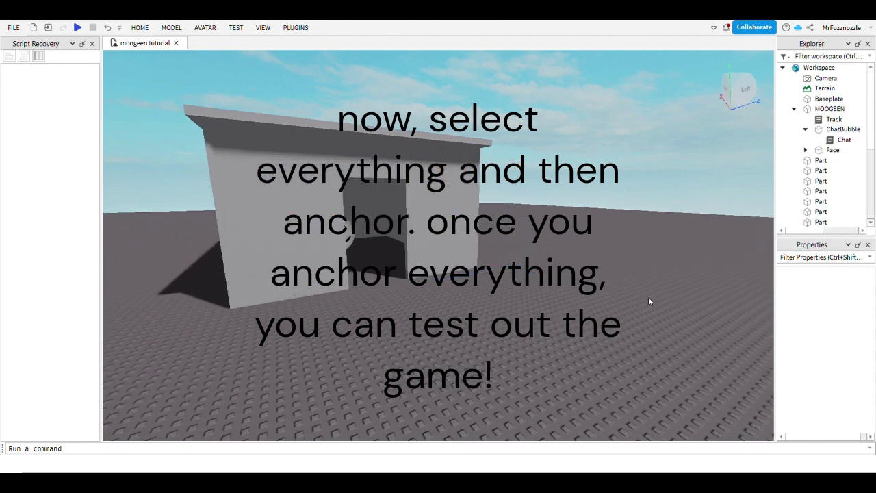
right_click_drag(648, 297, 649, 297)
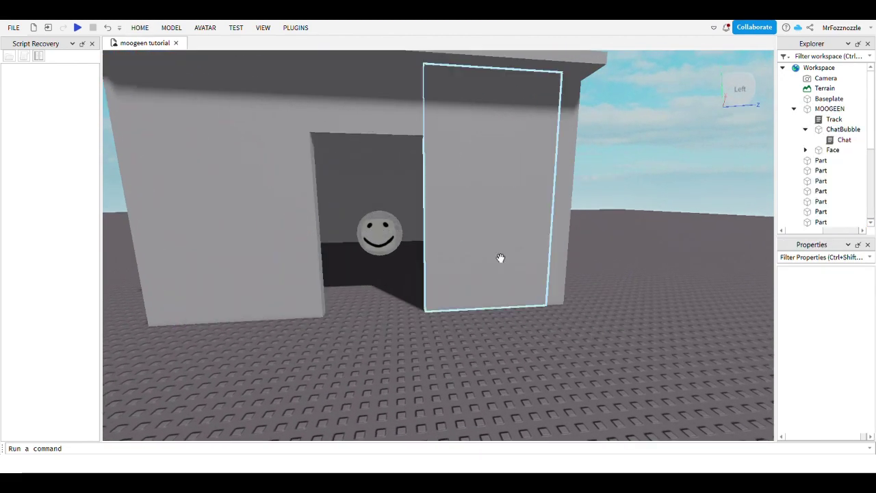
key("w")
key("s")
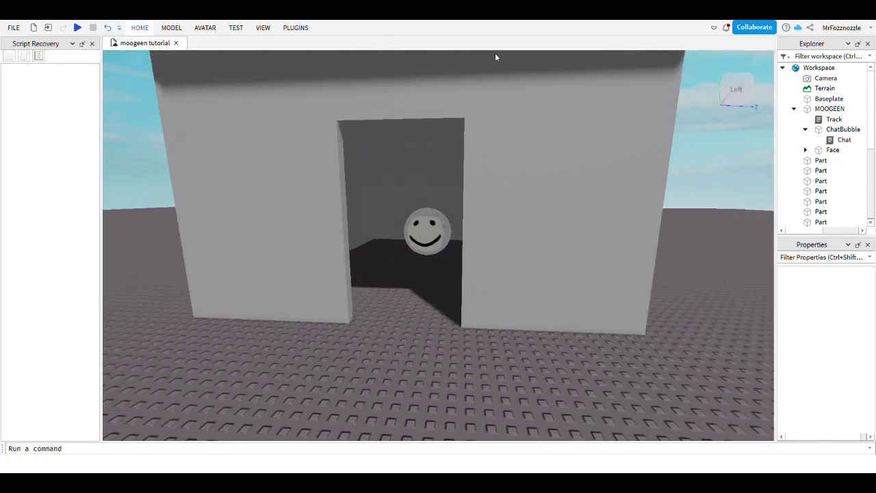
key("F5")
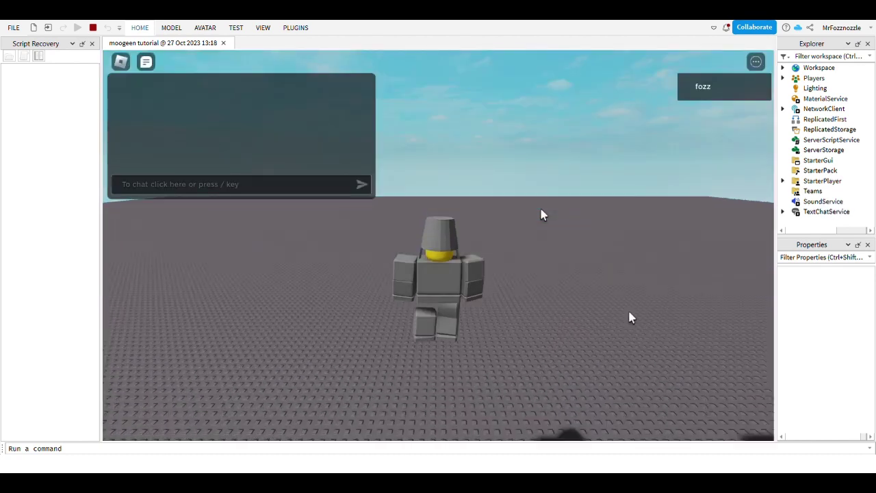
right_click_drag(541, 209, 541, 208)
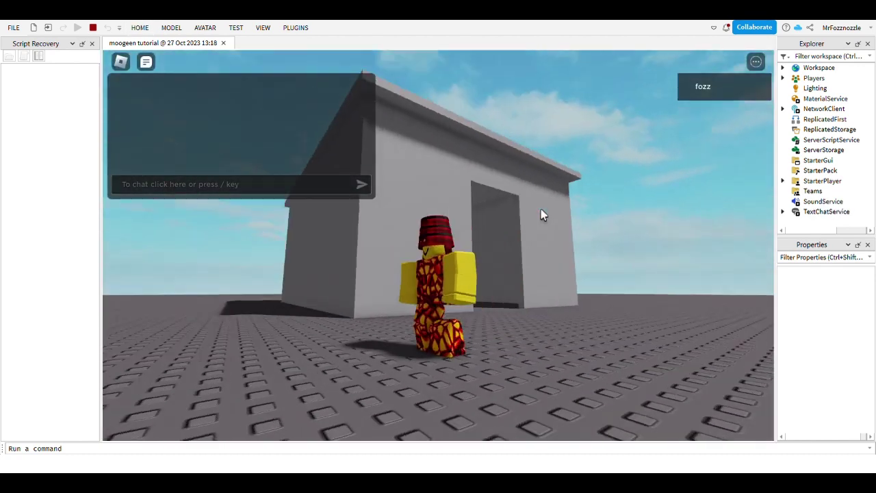
key("w")
key("d")
key("w")
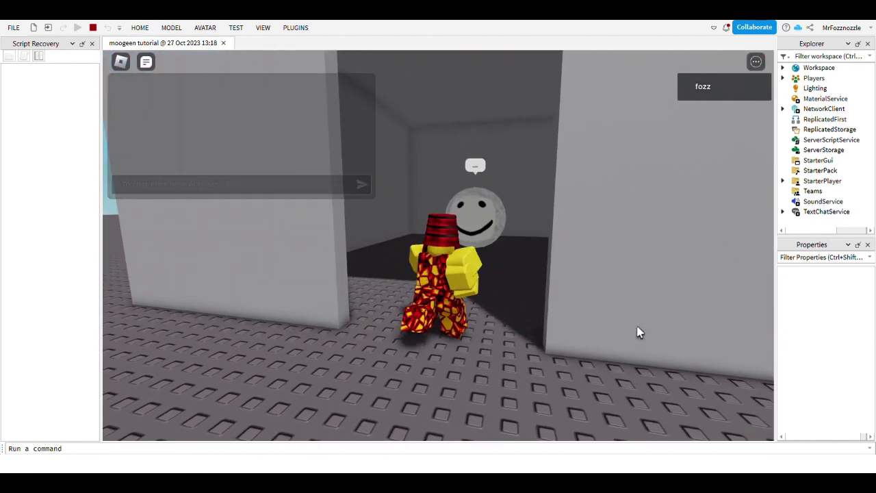
key("w")
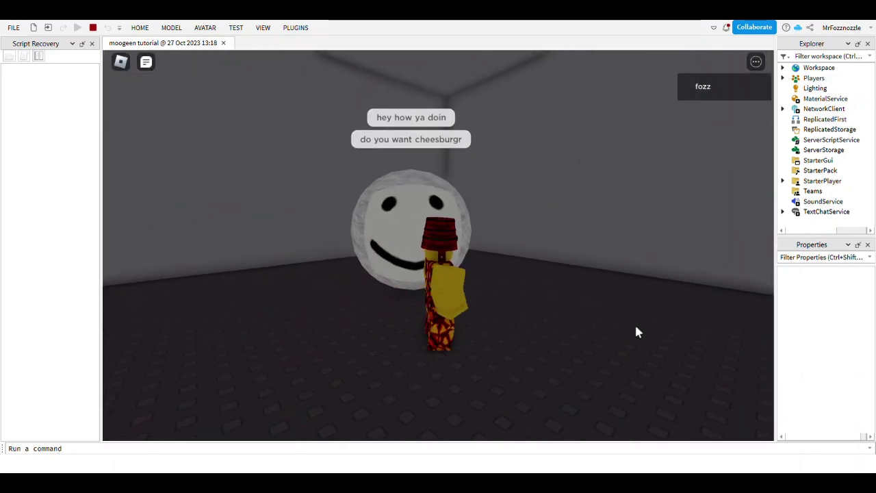
Jump and walk around MOOGEEN to check its chat bubbles, and walk back out of the house
right_click_drag(635, 328, 636, 328)
key("Tab")
key("space")
key("d")
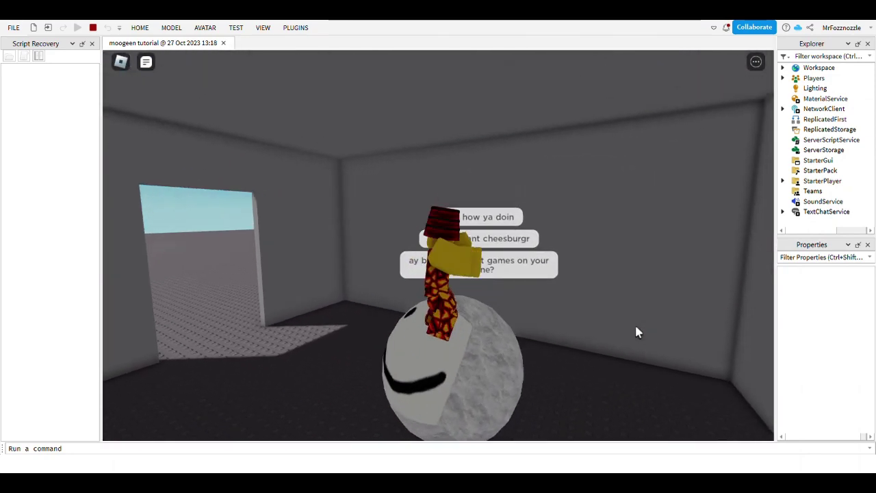
key("s")
key("d")
key("s")
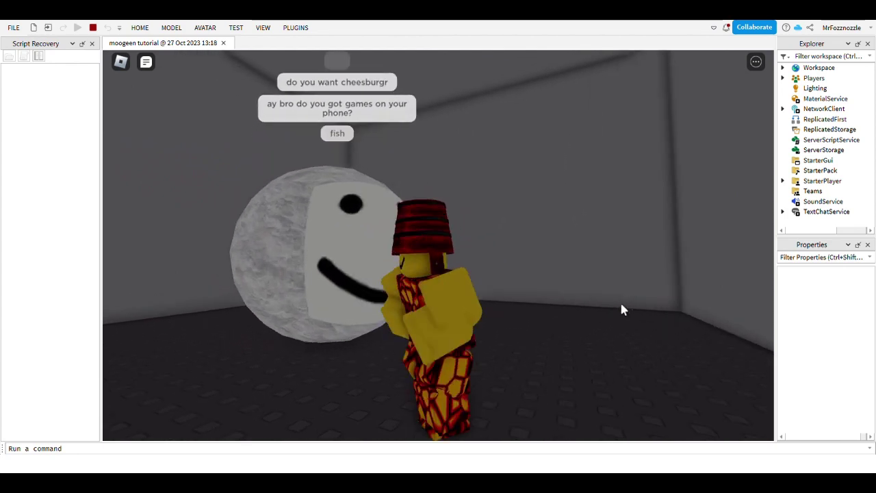
key("a")
key("s")
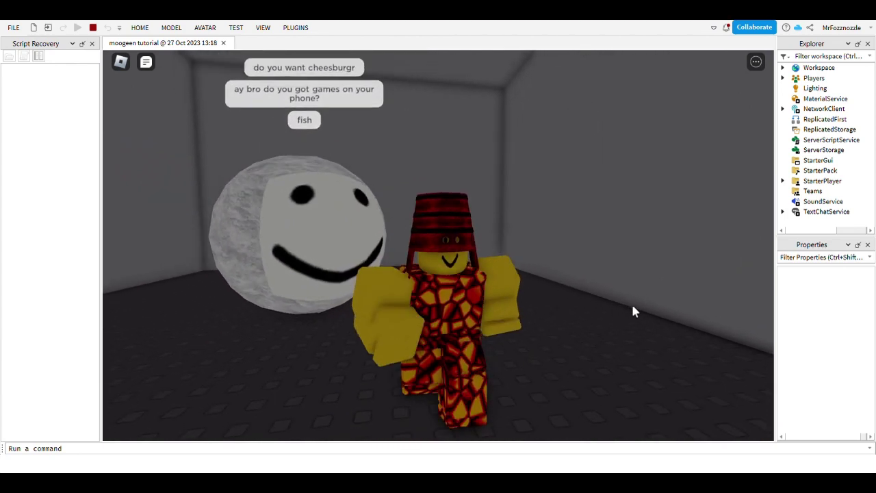
key("s")
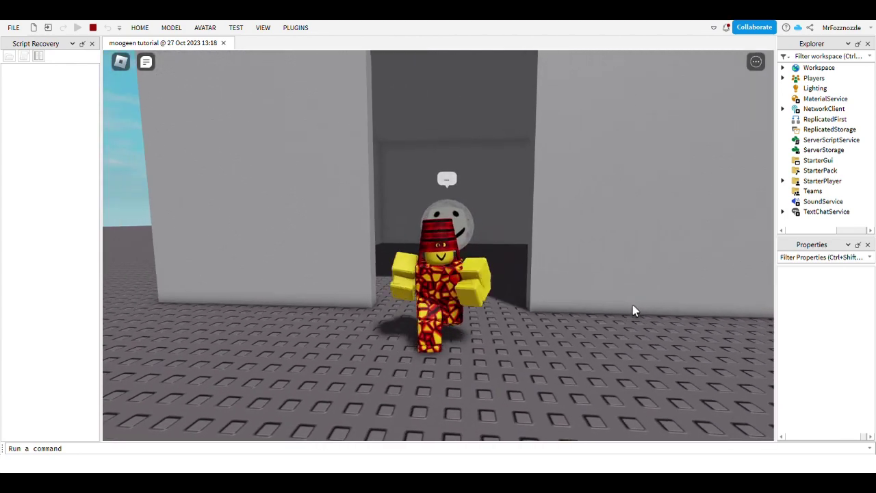
Send the chat message "as you can see, the house is anchored, and the character works"
key("slash")
type("as yo")
type("u ca")
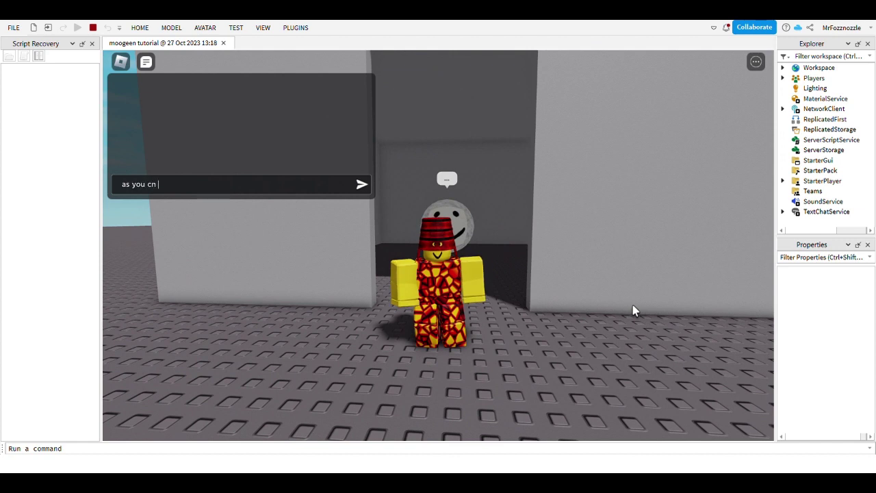
type("n see, the house ")
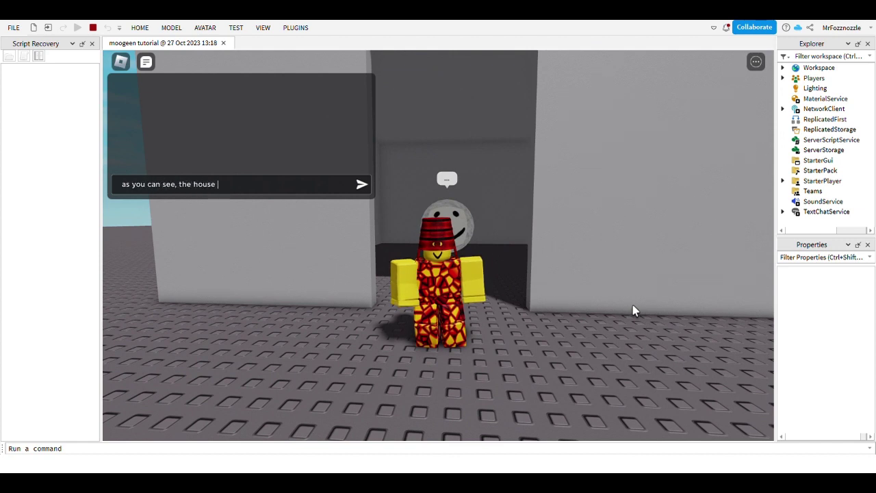
type("is anchored, and the ai")
key("BackSpace")
key("BackSpace")
type("gr")
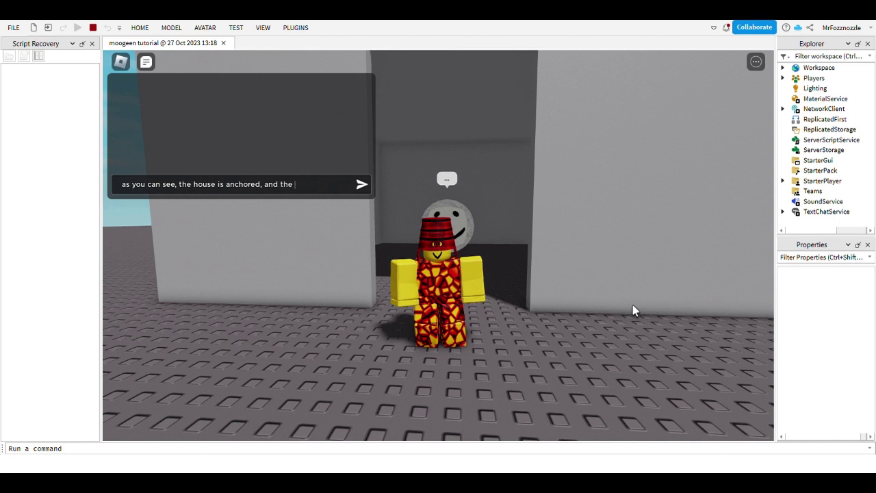
type(" character wOor")
key("BackSpace")
key("BackSpace")
key("BackSpace")
type("orks")
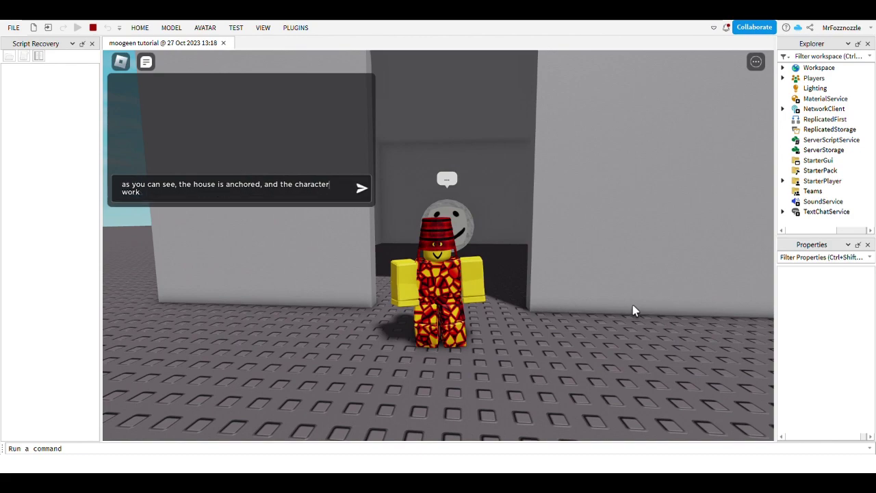
key("Return")
key("w")
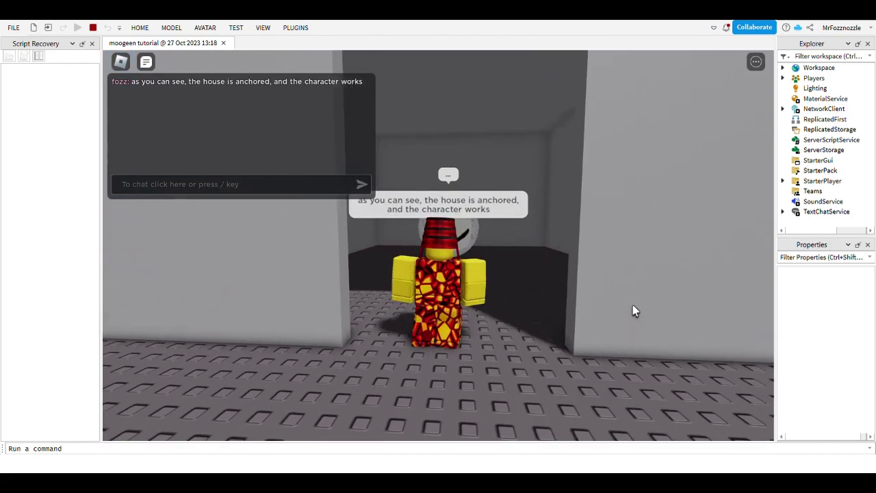
key("s")
key("s")
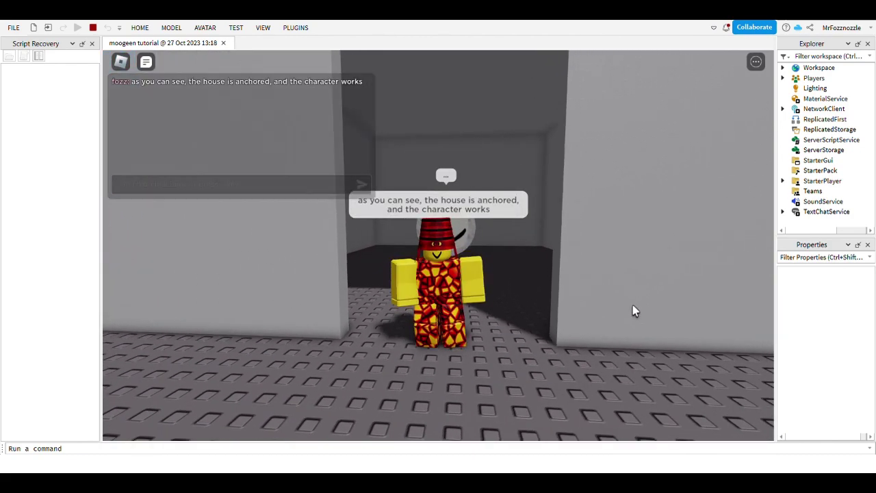